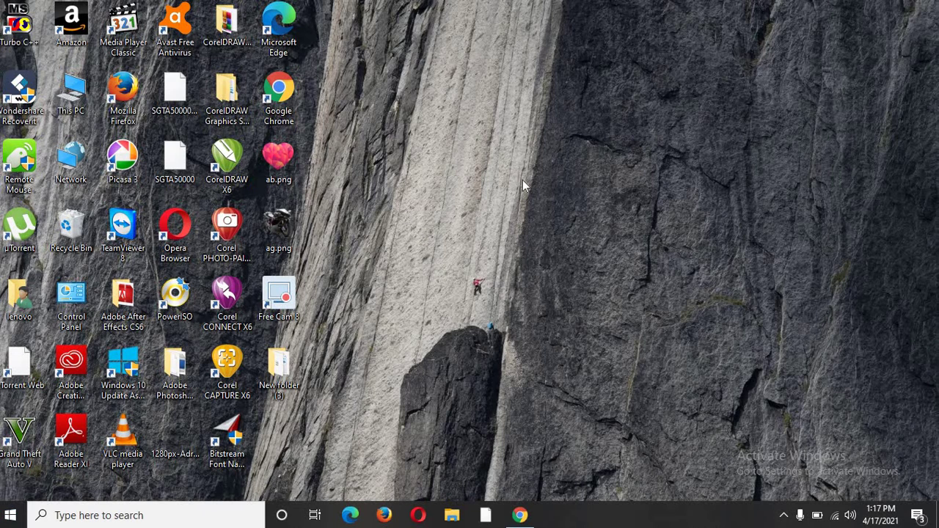
Step: Search the Start menu for 'microsoft' and launch Microsoft Office Access 2007
click(15, 517)
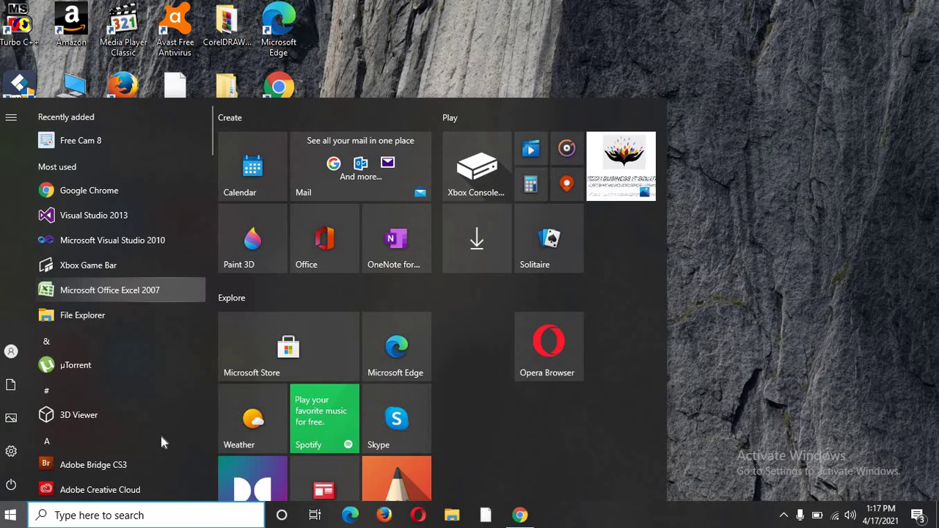
click(121, 516)
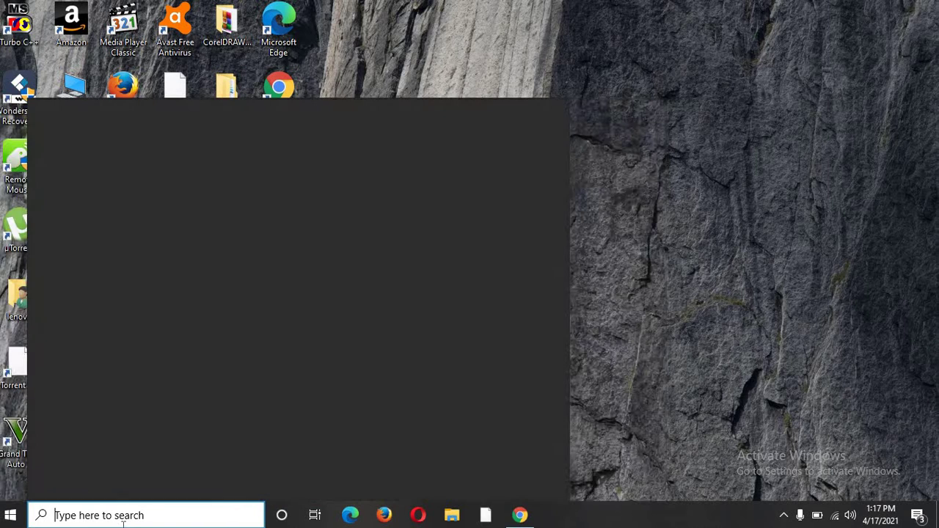
text(mi)
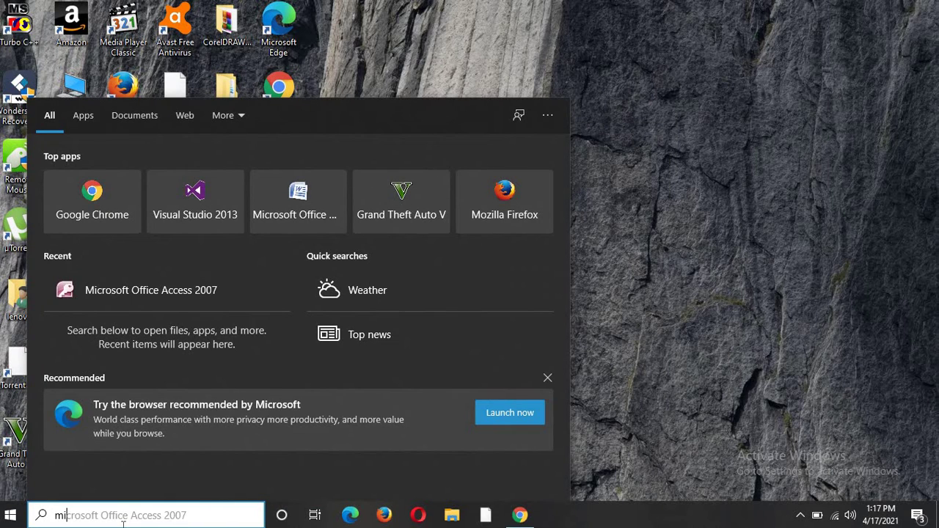
text(croso)
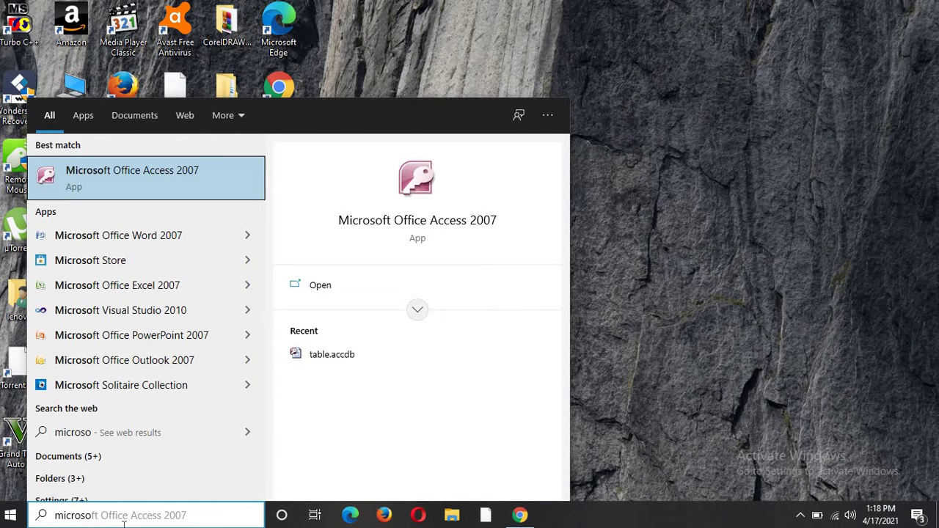
click(135, 189)
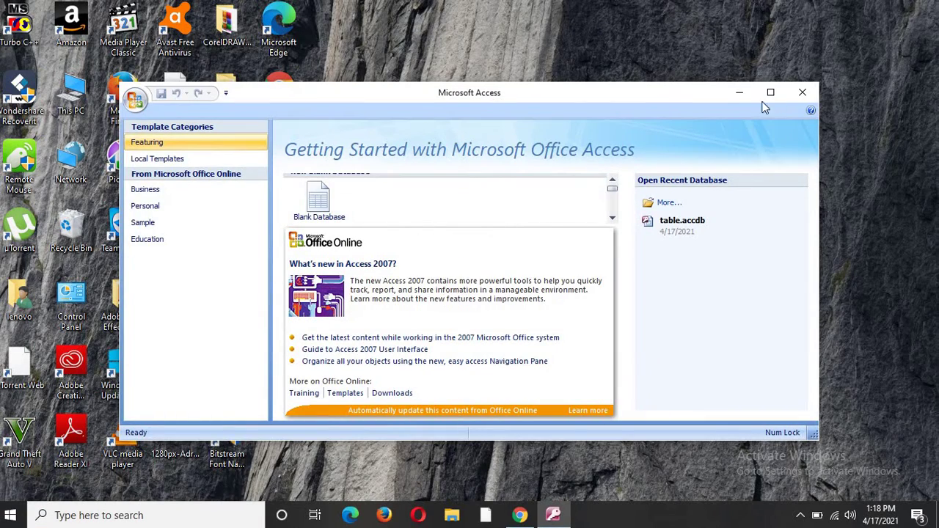
Step: Maximize the Access window showing the Getting Started page
click(770, 92)
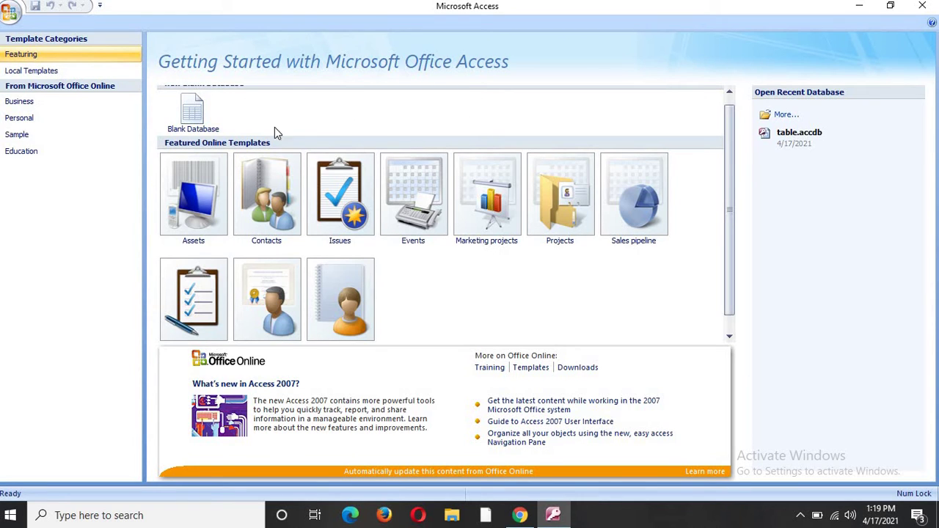
Step: Create a blank database with the file name 'student'
click(193, 119)
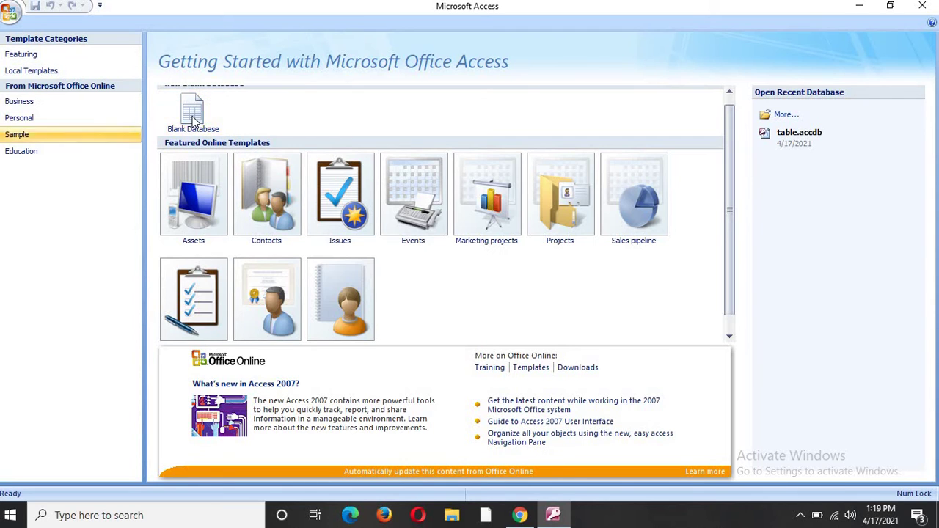
click(194, 120)
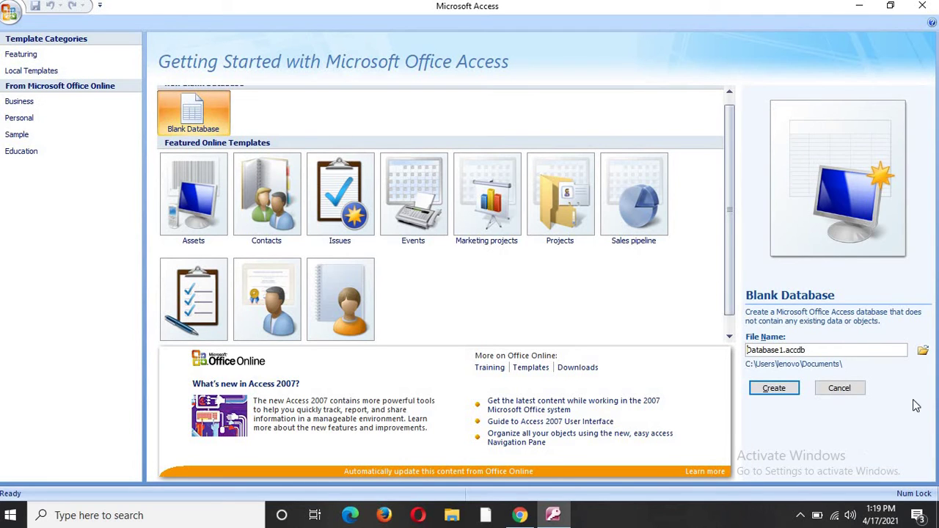
click(782, 351)
key(BackSpace)
key(BackSpace)
key(BackSpace)
key(BackSpace)
key(BackSpace)
key(BackSpace)
key(BackSpace)
key(BackSpace)
key(BackSpace)
text(student)
click(776, 393)
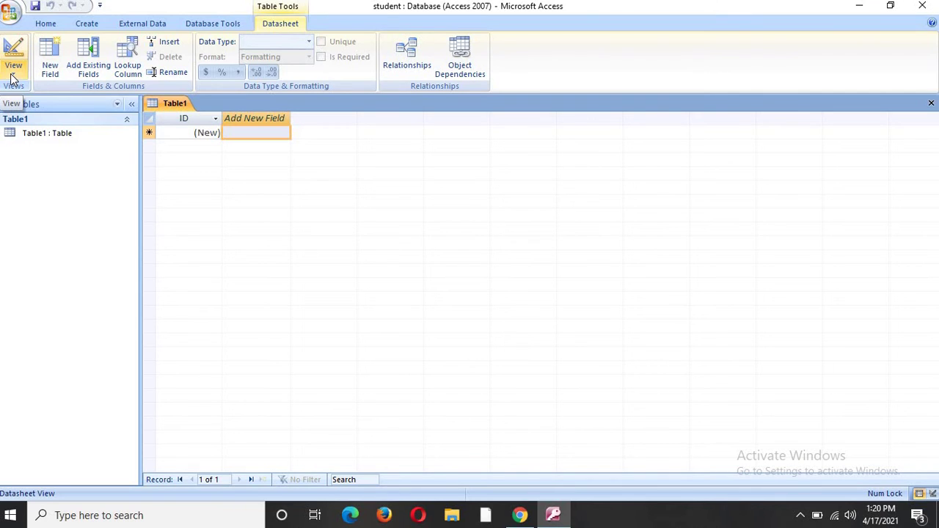
Step: Show the Field Templates list beside Table1, then reopen the View dropdown
click(11, 74)
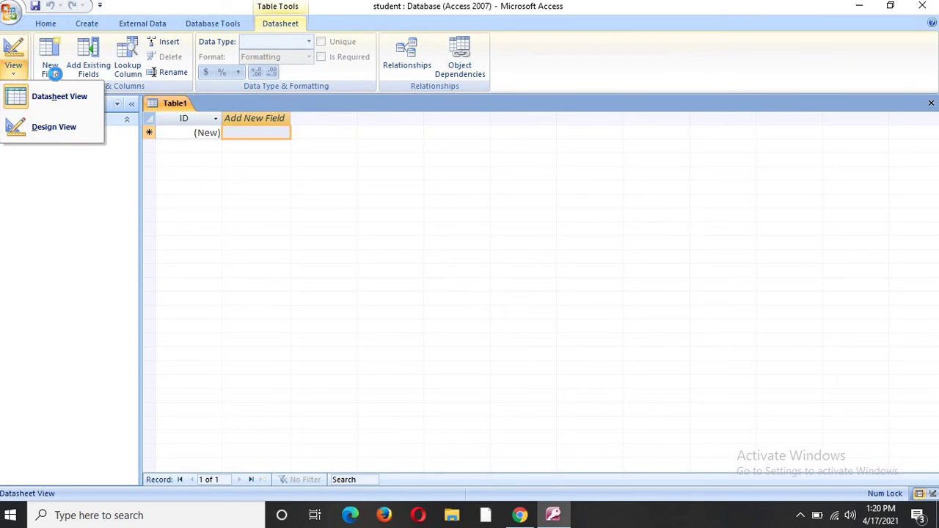
click(59, 79)
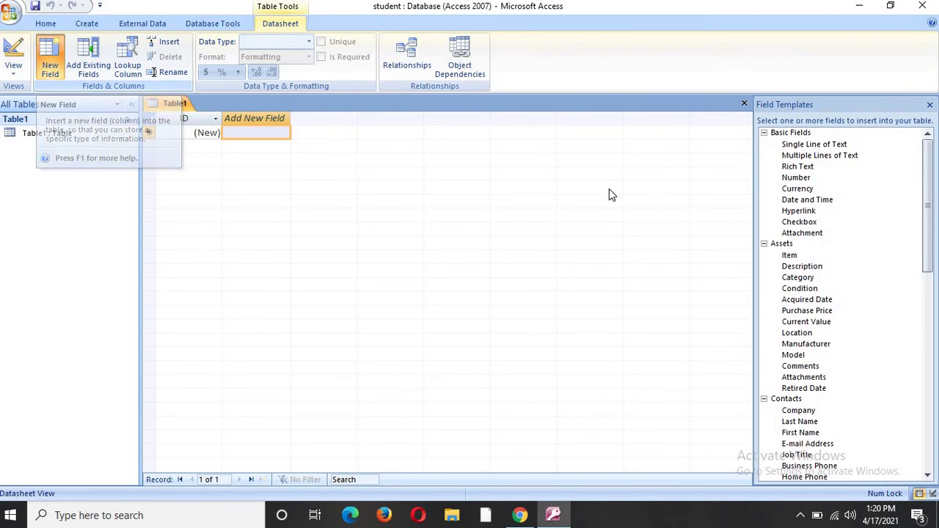
click(781, 144)
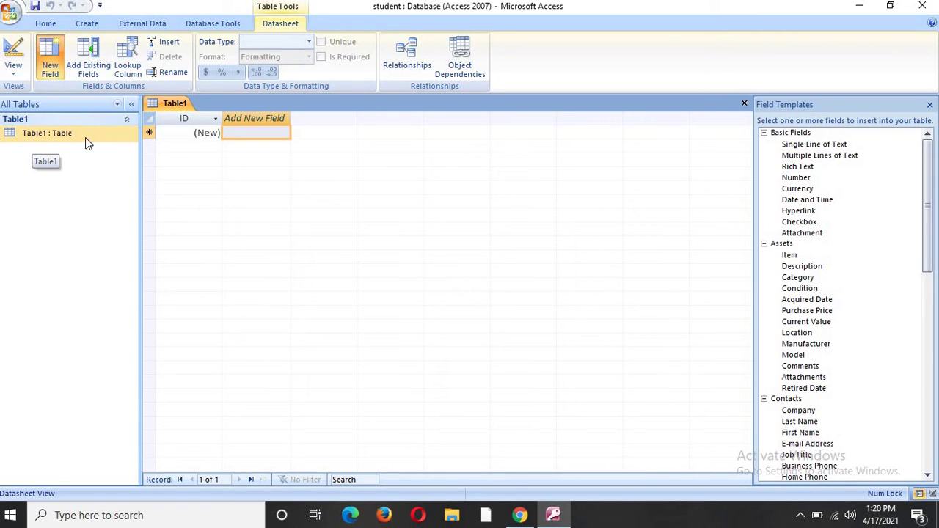
click(15, 73)
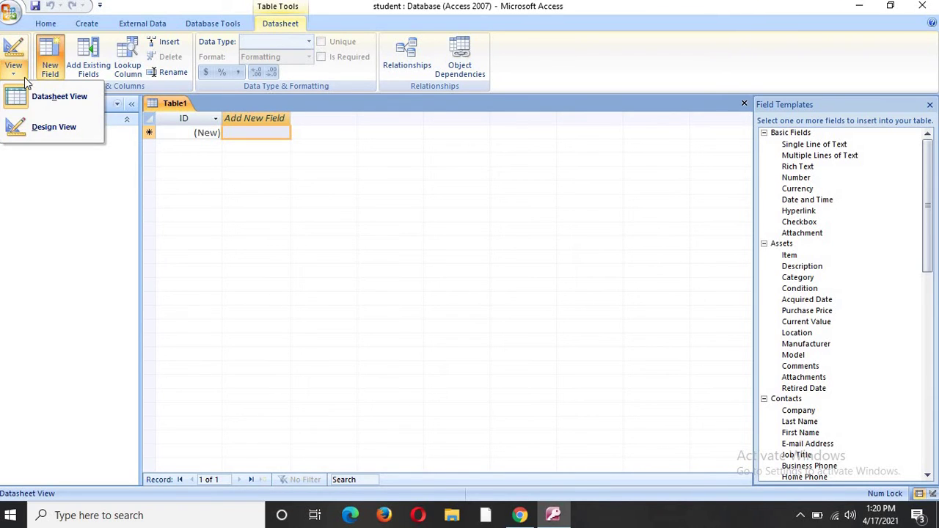
Step: Switch Table1 to Design View, saving it under the default name Table1
click(48, 131)
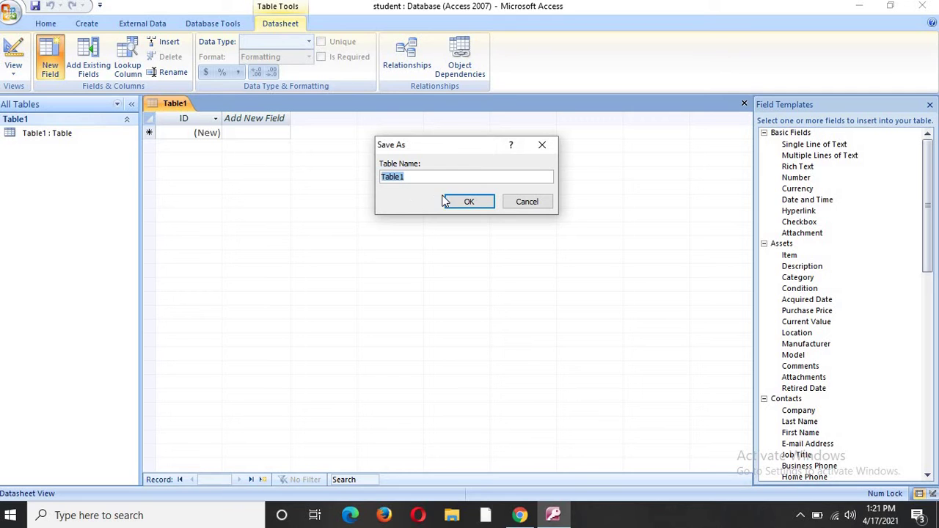
click(472, 202)
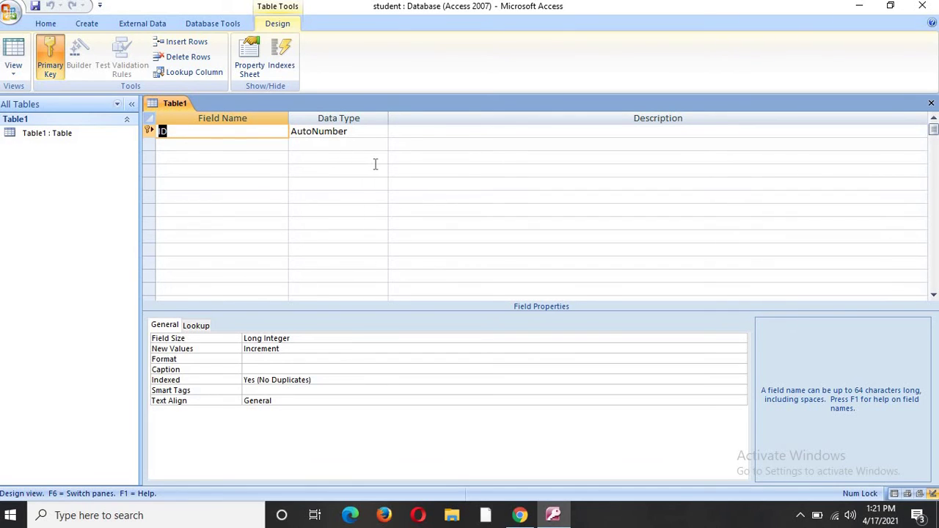
click(350, 133)
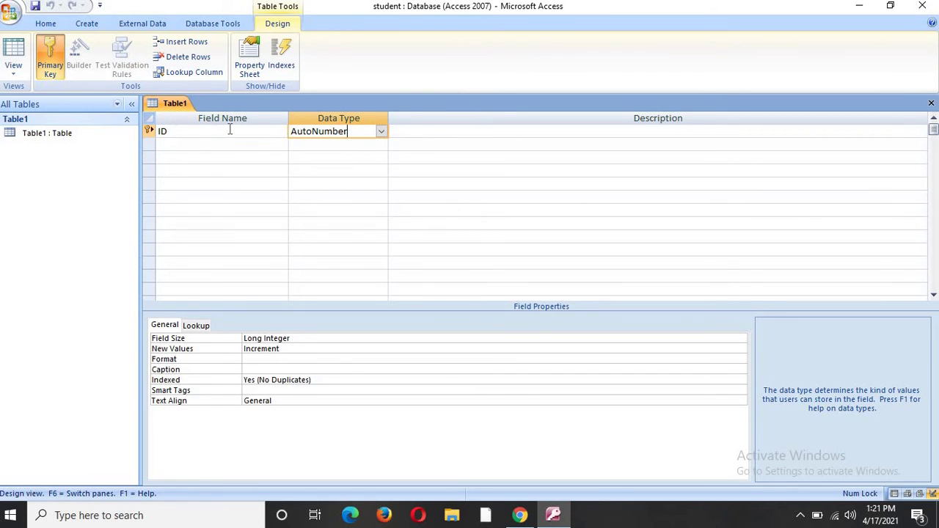
click(382, 133)
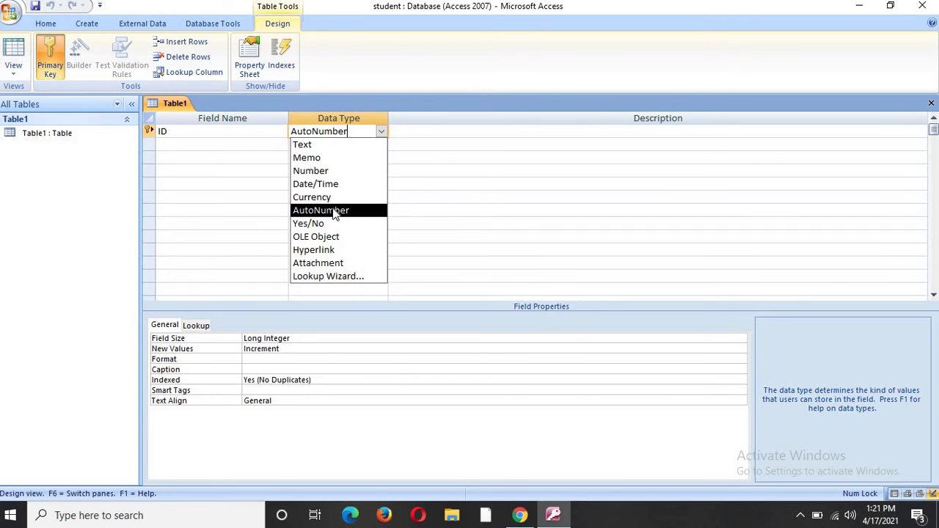
click(334, 210)
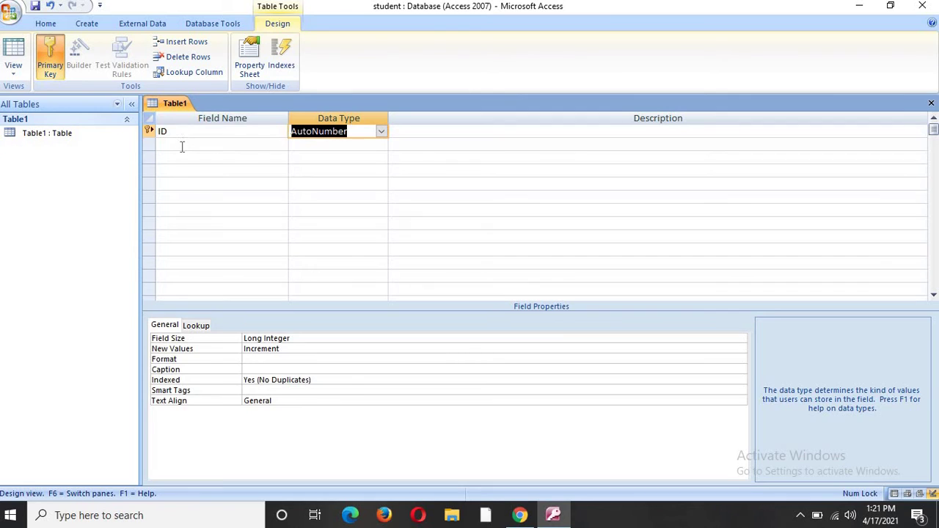
click(182, 147)
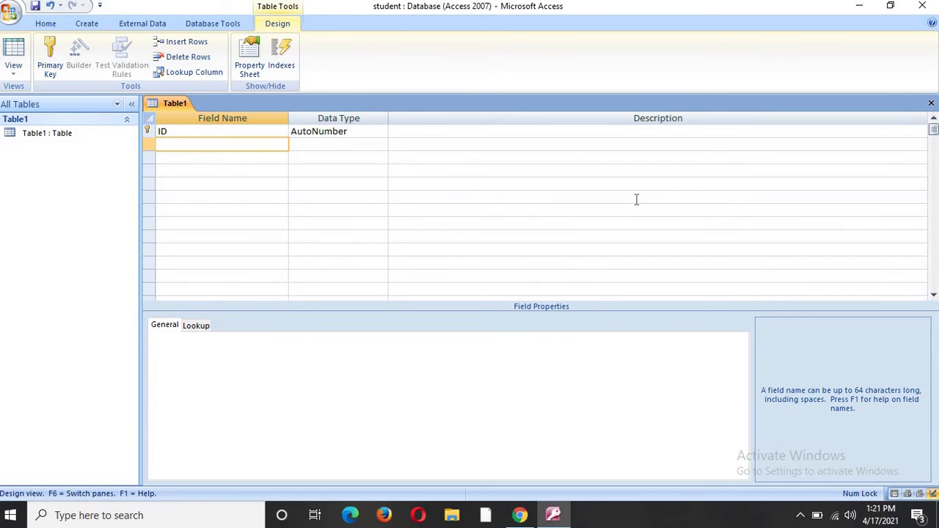
Step: Add 'student name' and 'father name' Text fields to Table1's design
text(student name)
click(339, 146)
click(201, 157)
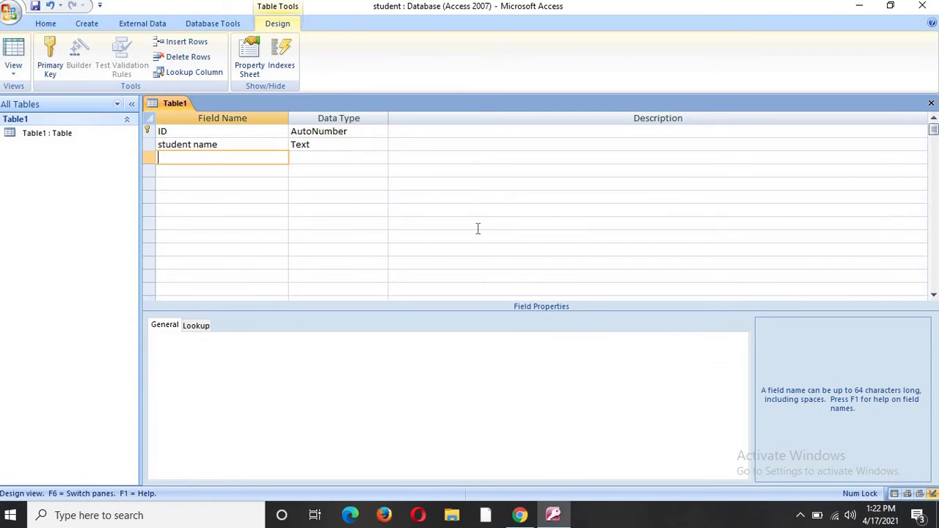
text(father name)
key(Tab)
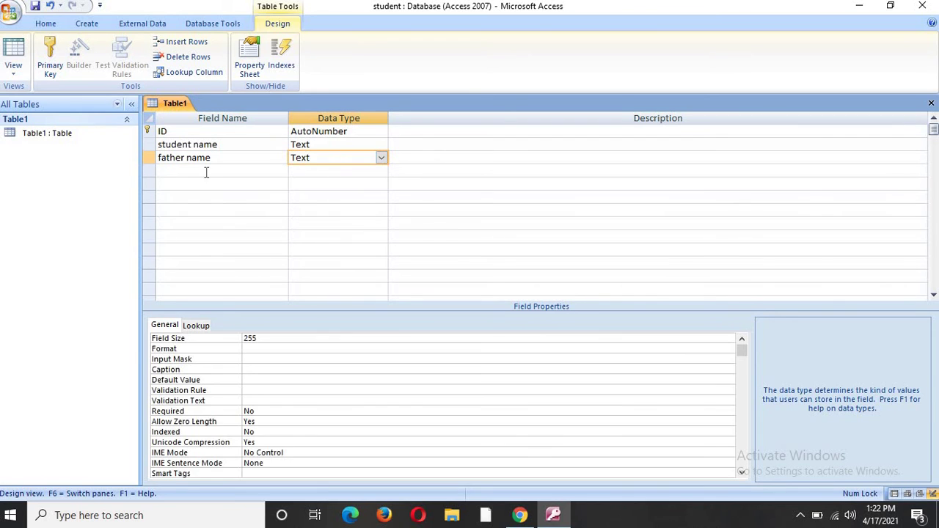
Step: Add a 'phone' field of type Number and an 'email' field of type Hyperlink
click(203, 174)
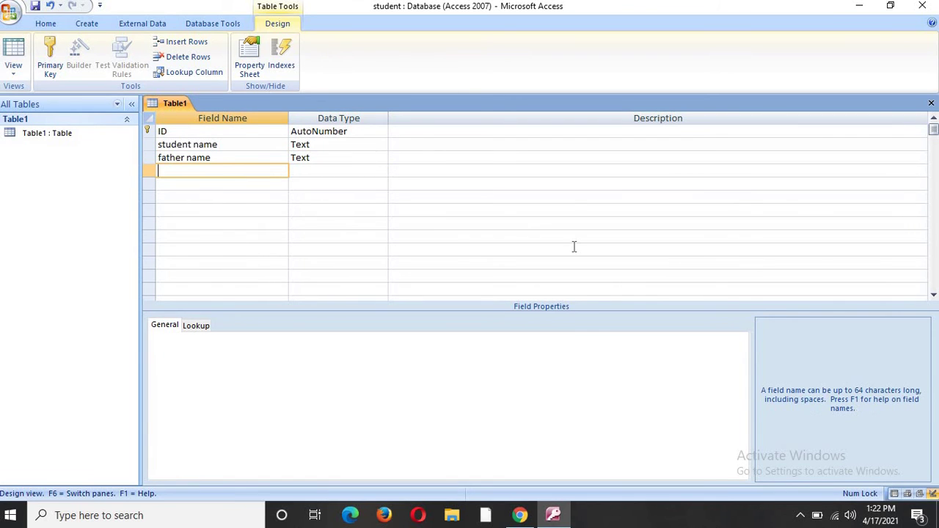
text(phone)
click(334, 174)
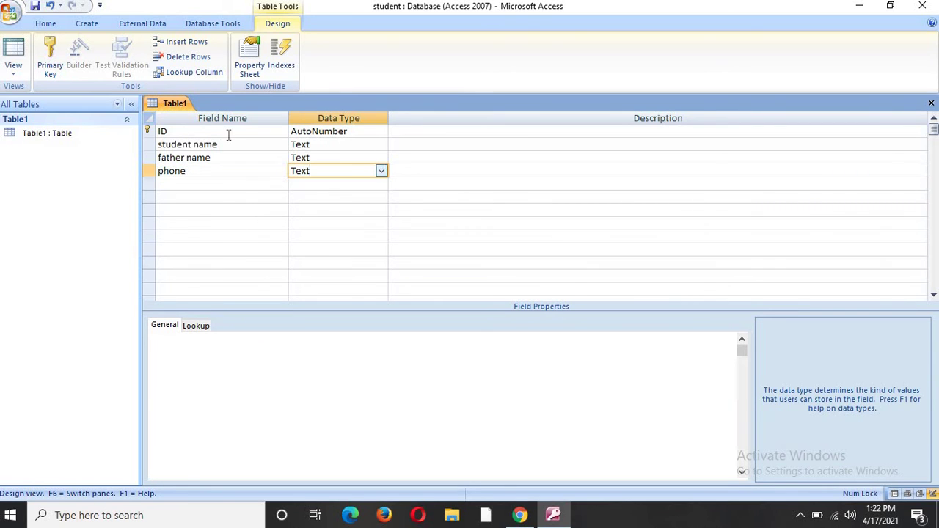
click(383, 171)
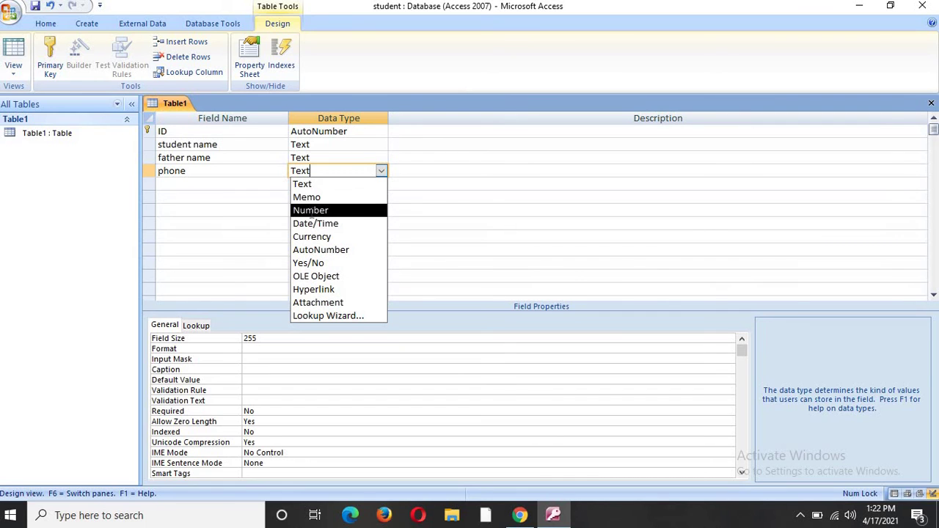
click(314, 211)
click(164, 183)
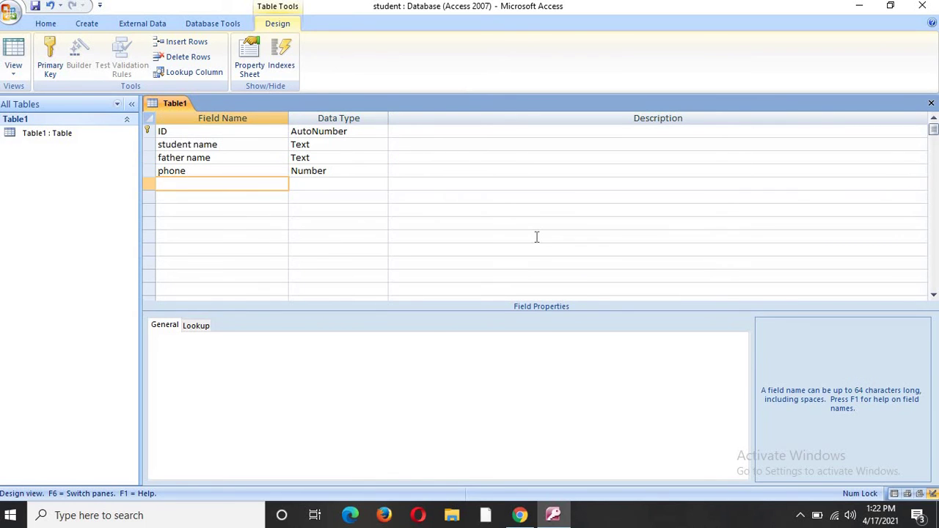
text(email)
click(352, 186)
click(382, 184)
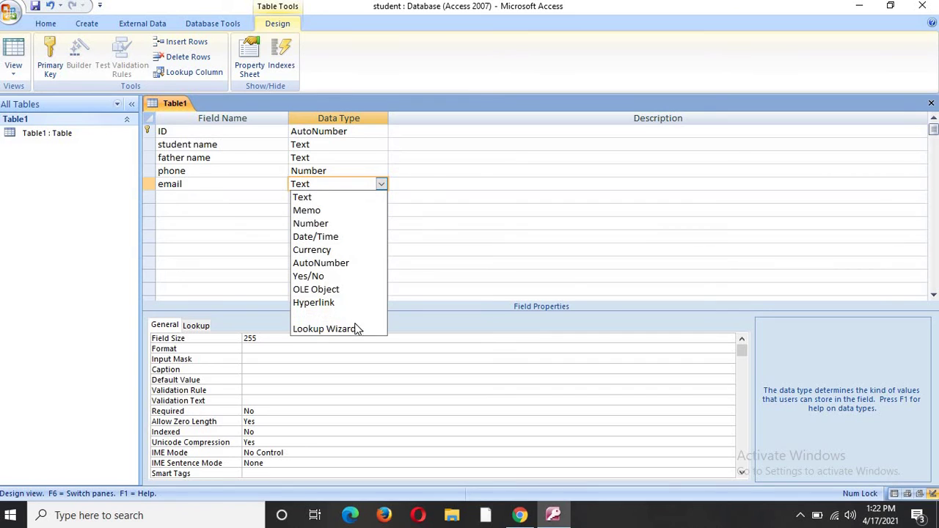
click(328, 305)
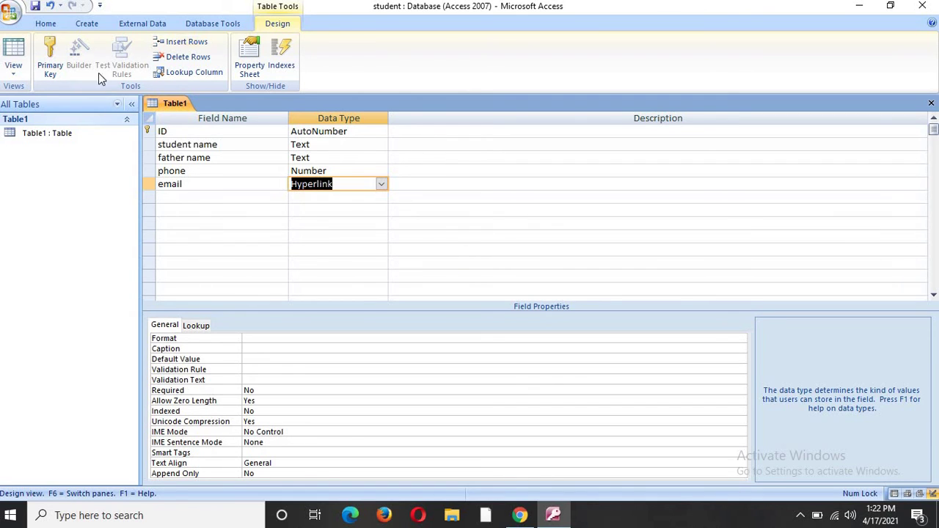
Step: Save Table1 and switch it to Datasheet View
click(16, 79)
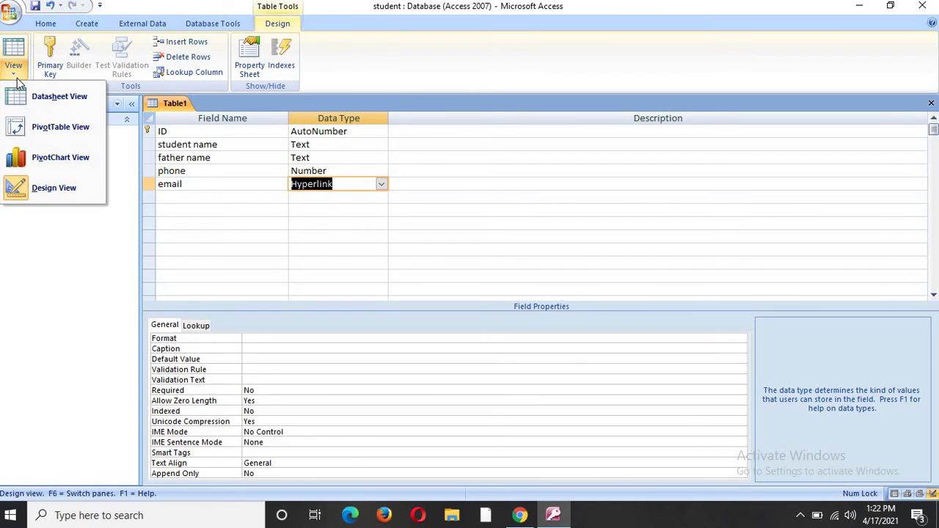
click(59, 106)
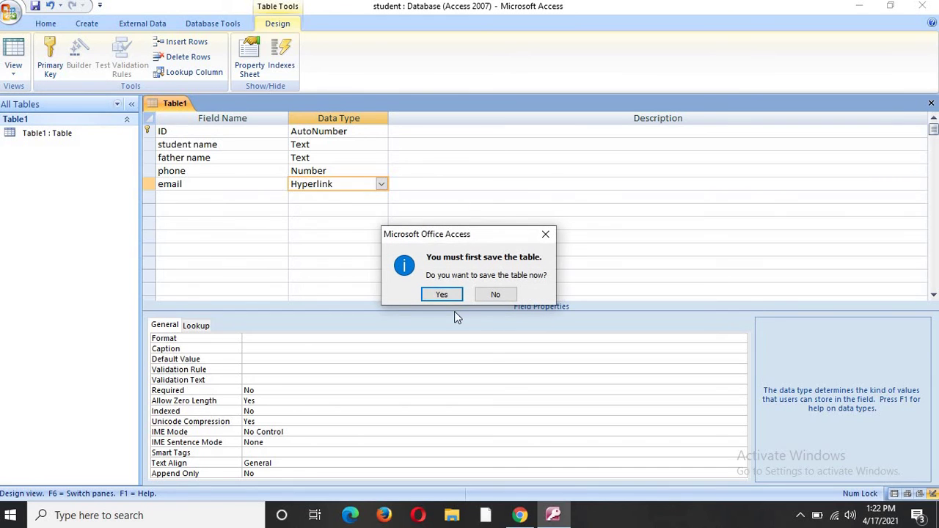
click(446, 293)
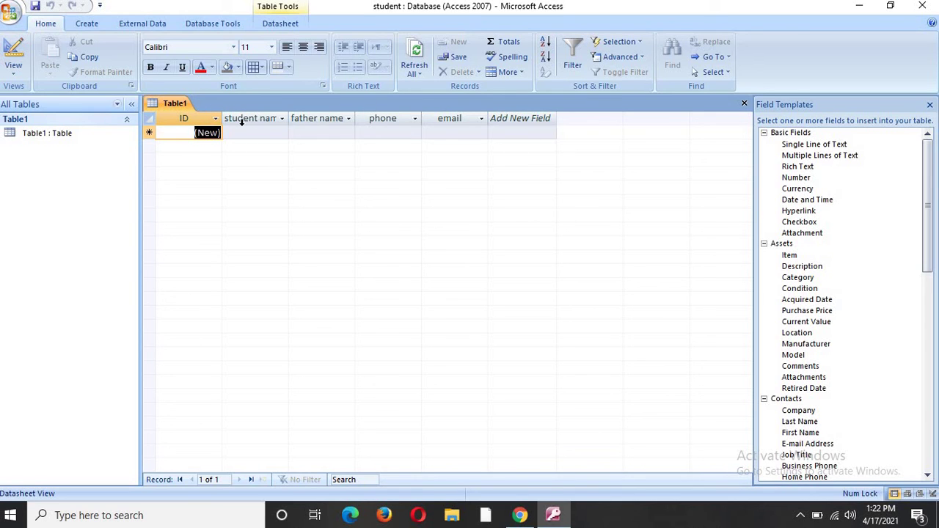
Step: Widen the student name column and enter the first student's name, father's name, phone and email
drag(291, 118, 295, 118)
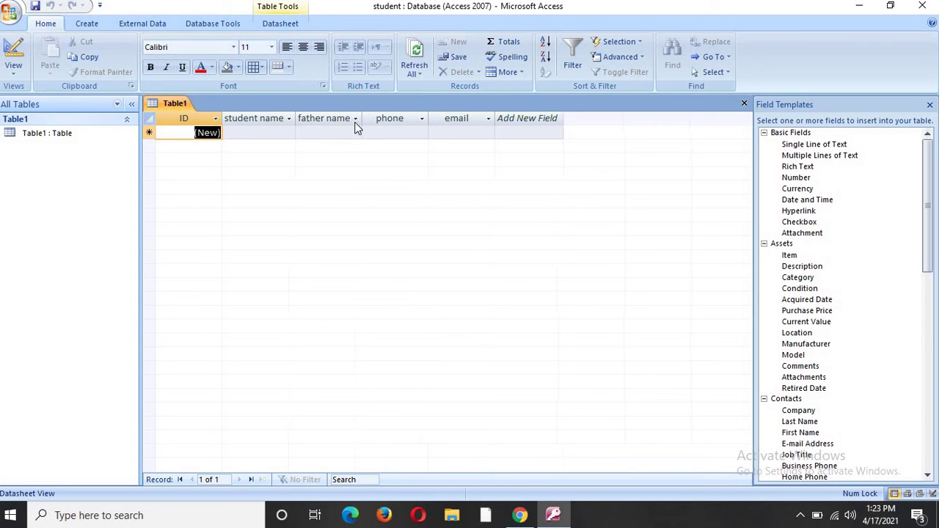
click(265, 132)
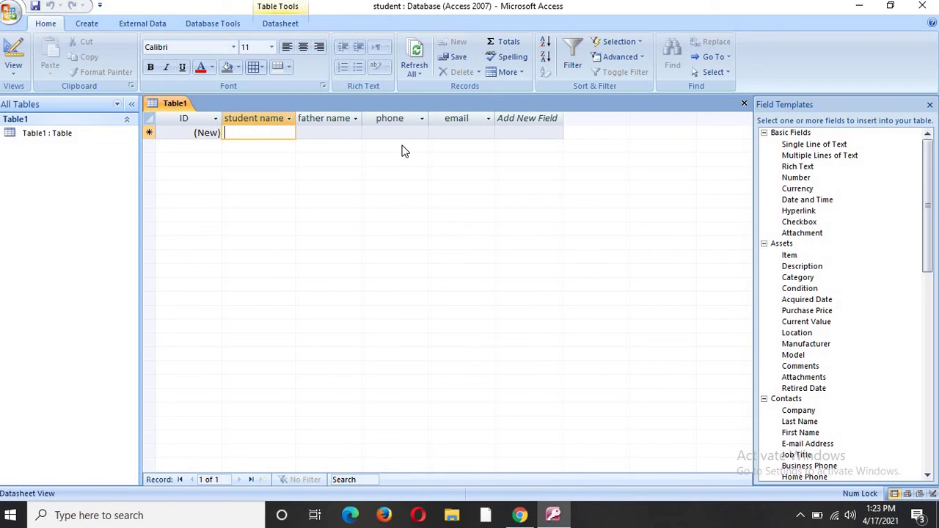
text(rajes)
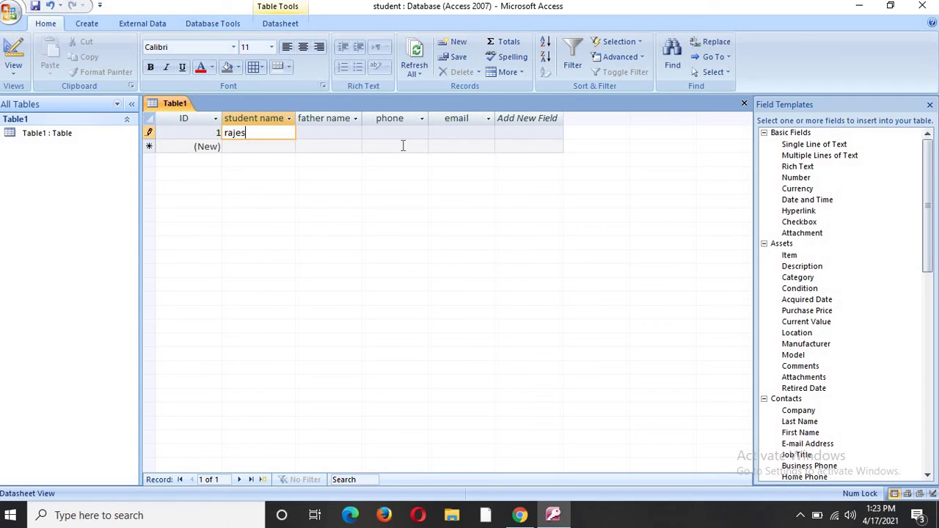
text(h)
click(334, 133)
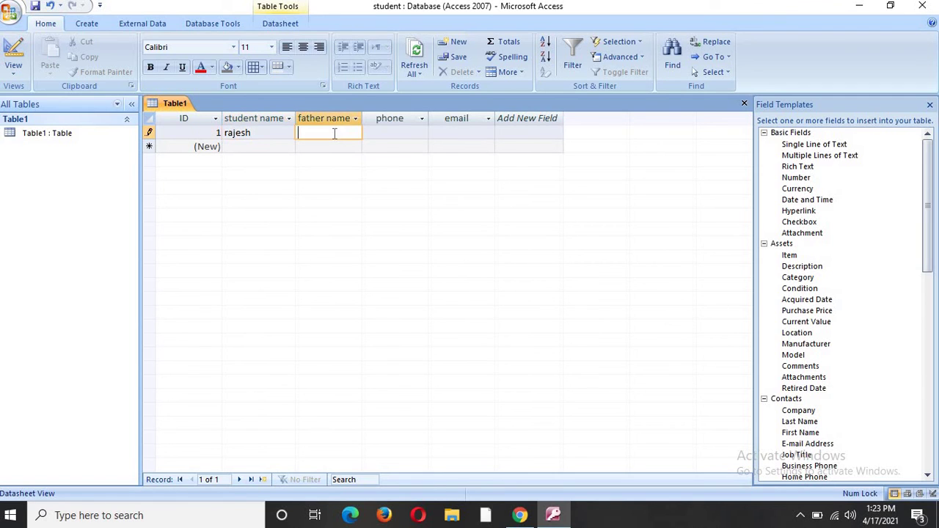
text(amit)
click(375, 133)
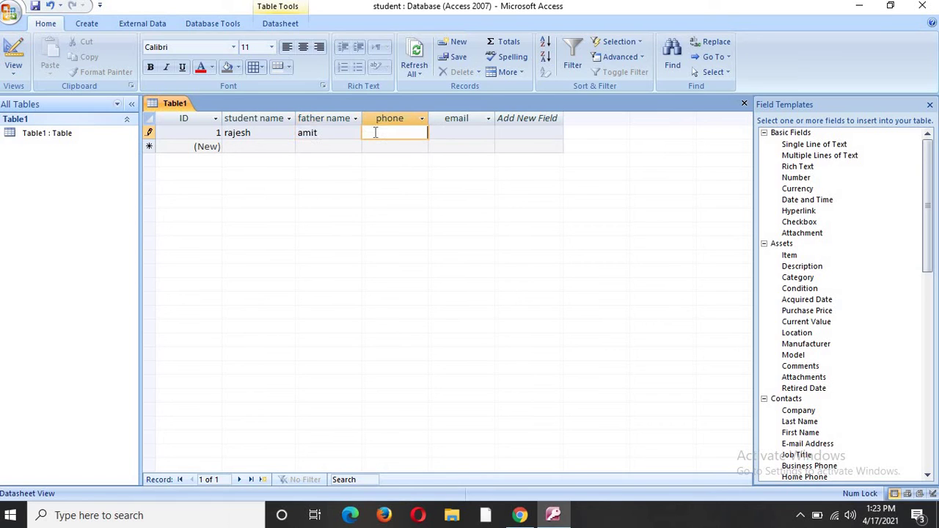
text(99955522)
click(455, 135)
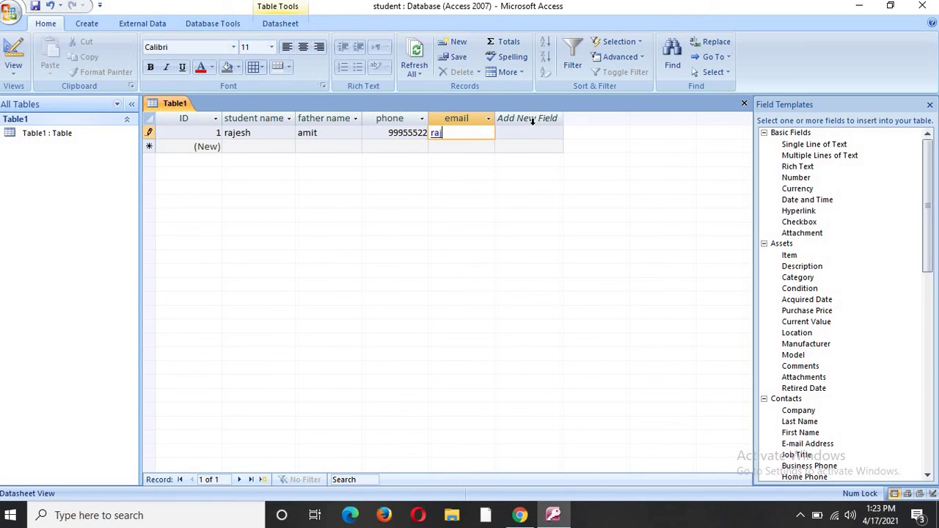
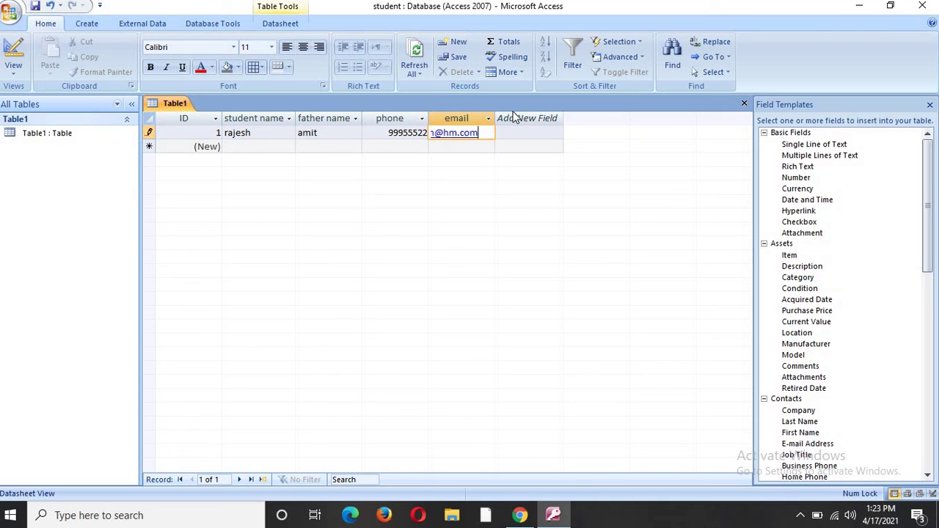
key(Return)
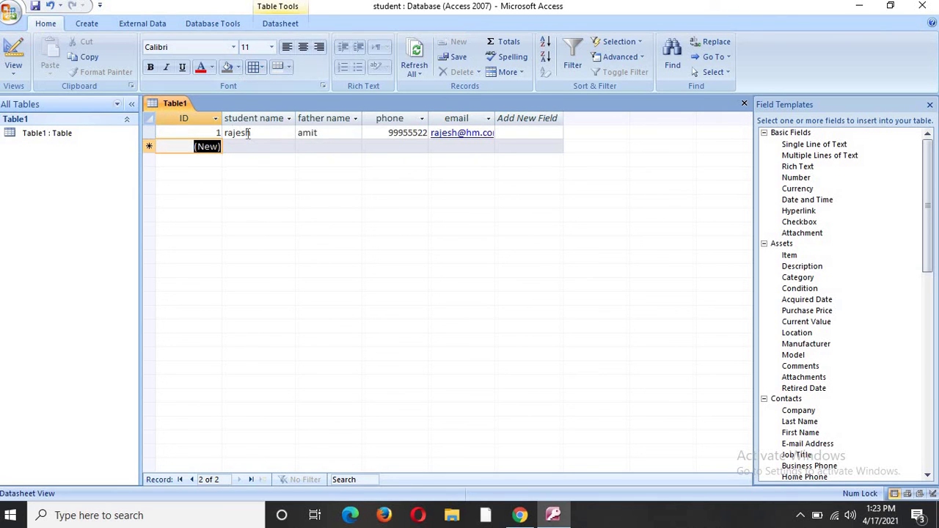
Step: Enter the second student's name, father's name, phone number and email in row 2
click(278, 149)
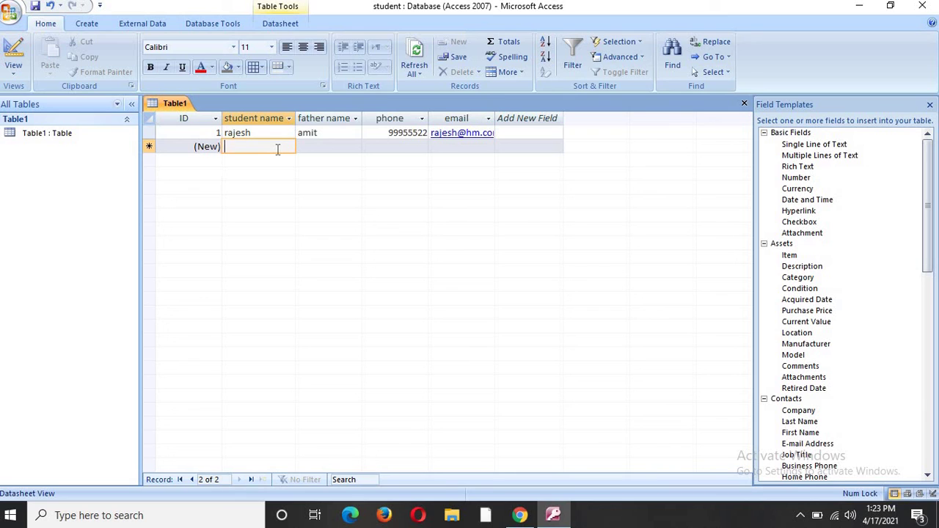
text(a)
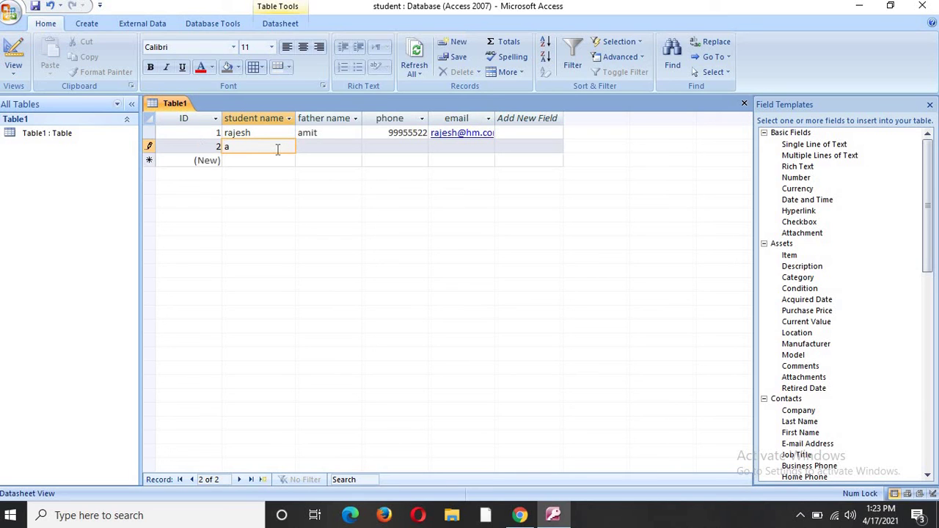
text(mit)
click(331, 148)
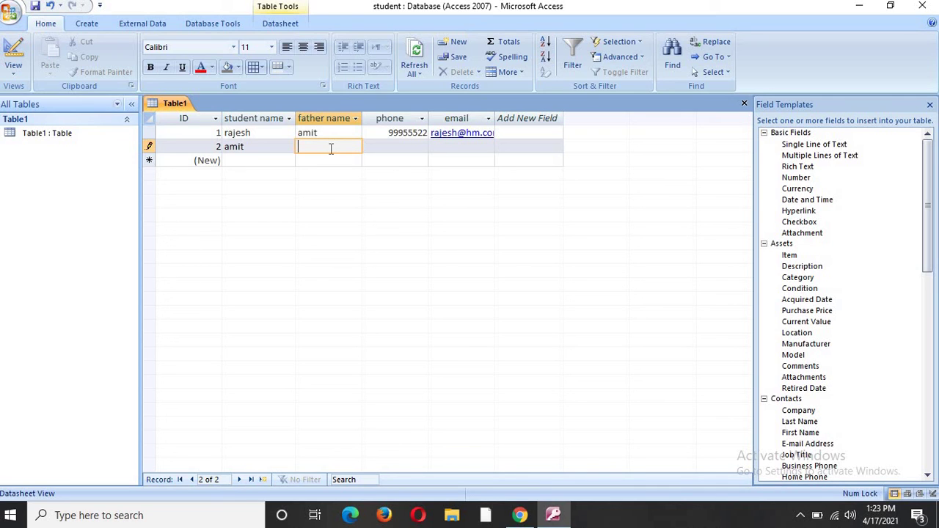
text(rohit)
click(417, 148)
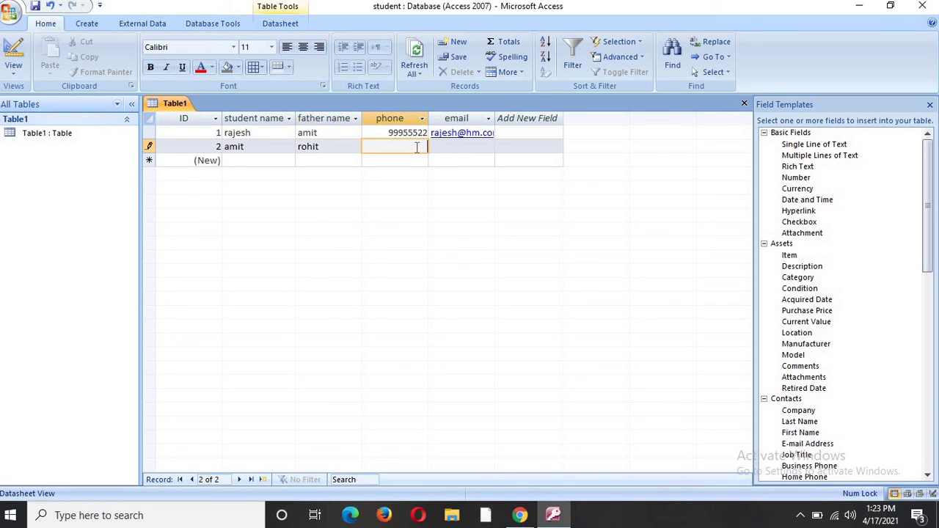
text(995623175)
key(Tab)
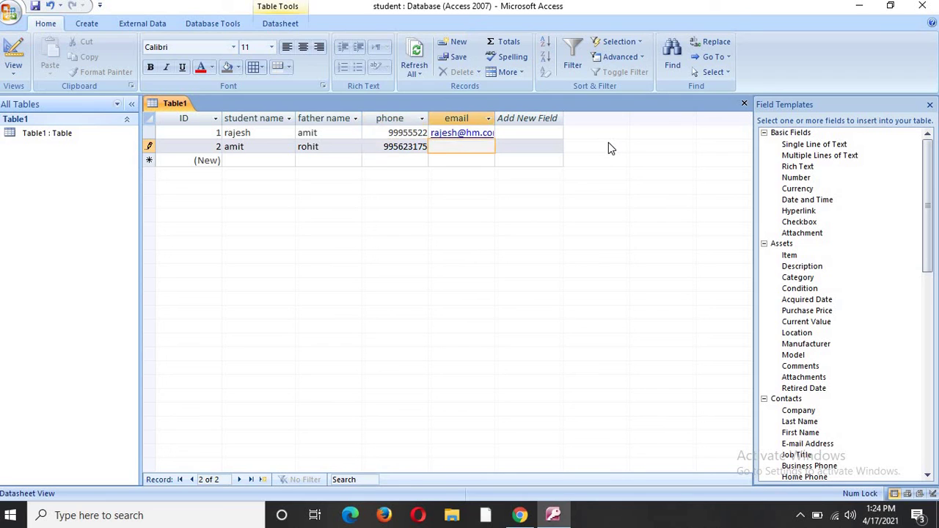
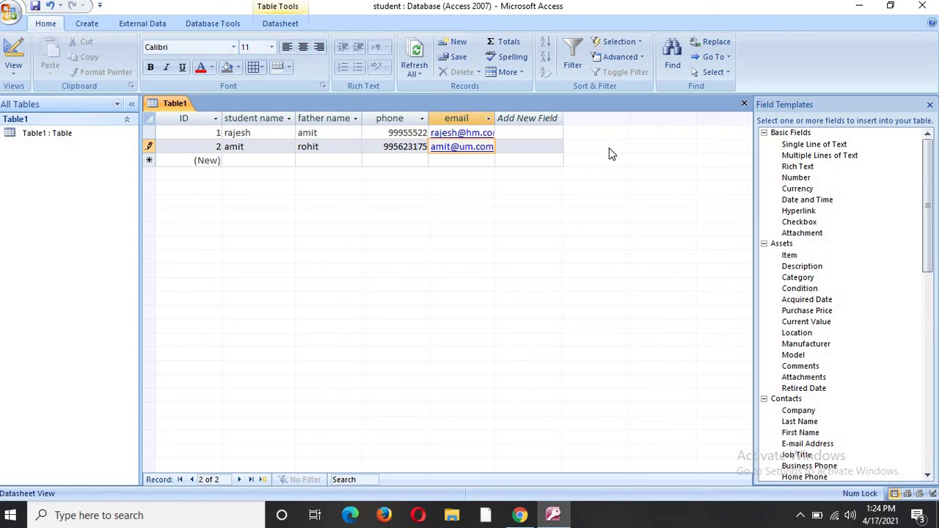
key(Tab)
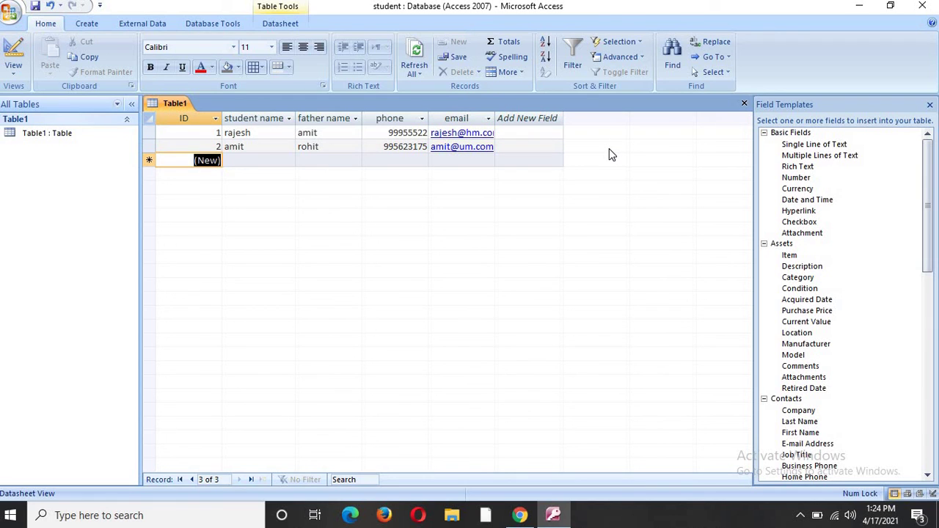
click(248, 162)
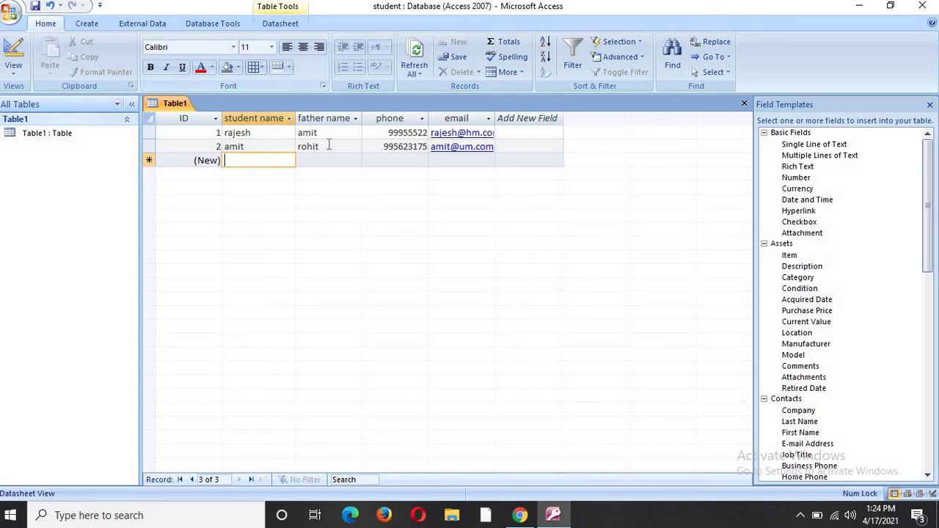
click(182, 66)
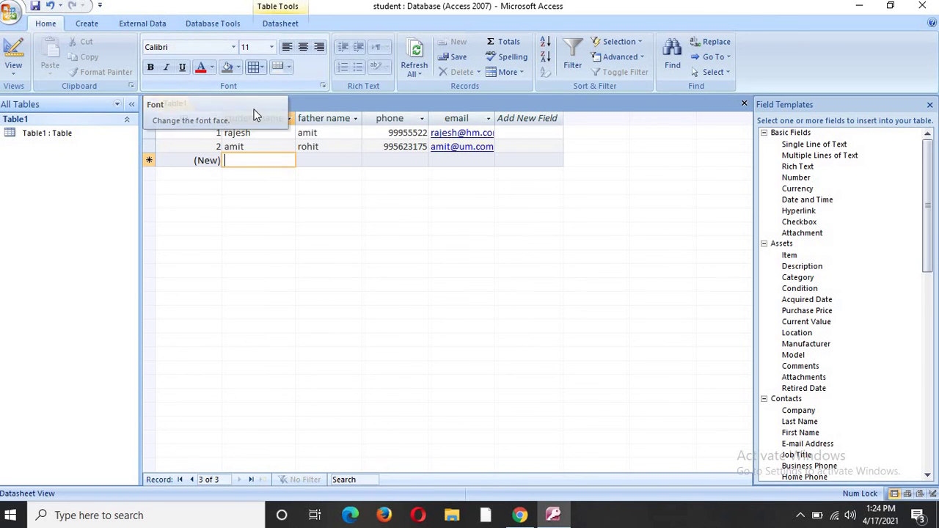